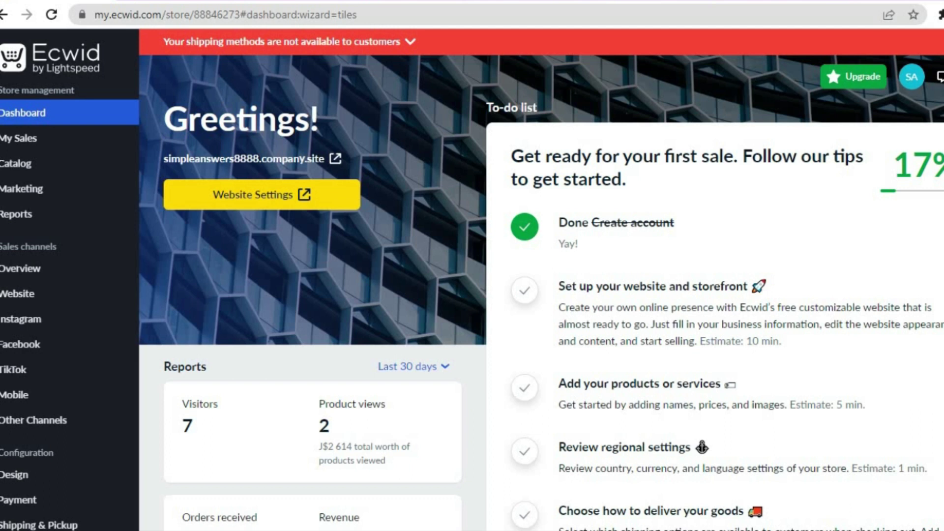
- Open a blank Add New Product form from Catalog > Products and review its empty fields
{"action": "scroll", "coordinate": [541, 280], "scroll_direction": "down", "scroll_amount": 3}
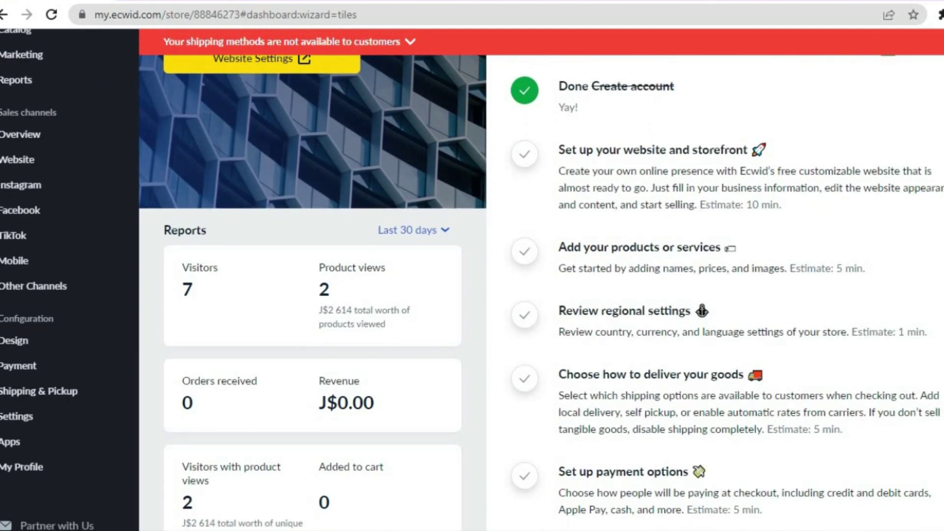
{"action": "scroll", "coordinate": [540, 280], "scroll_direction": "up", "scroll_amount": 3}
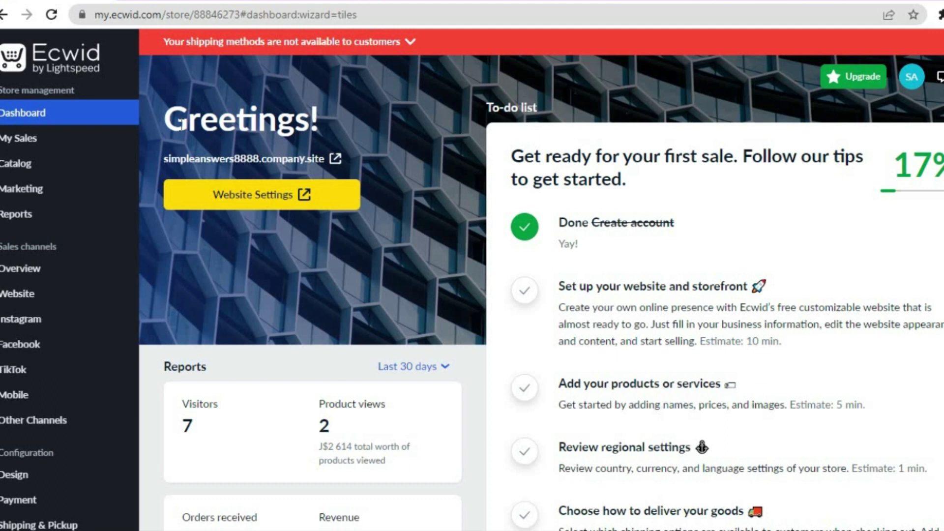
{"action": "mouse_move", "coordinate": [63, 158]}
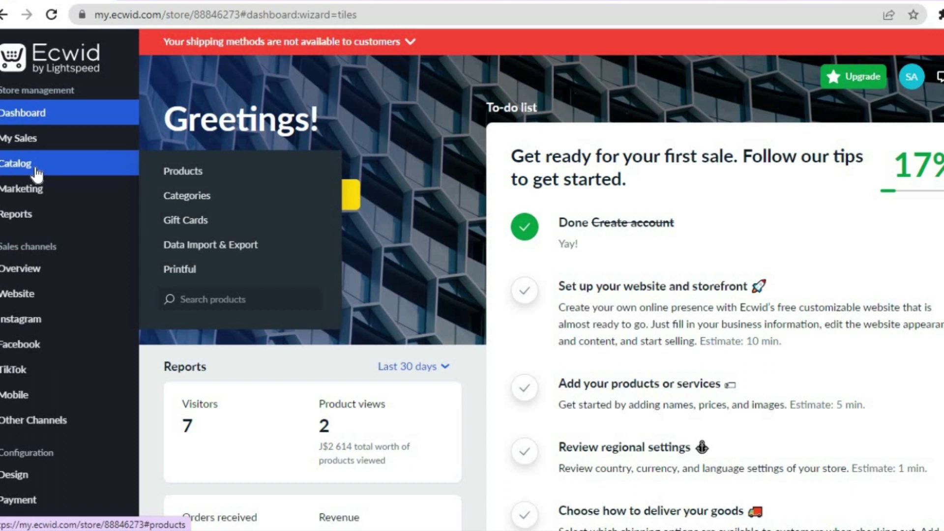
{"action": "left_click", "coordinate": [221, 174]}
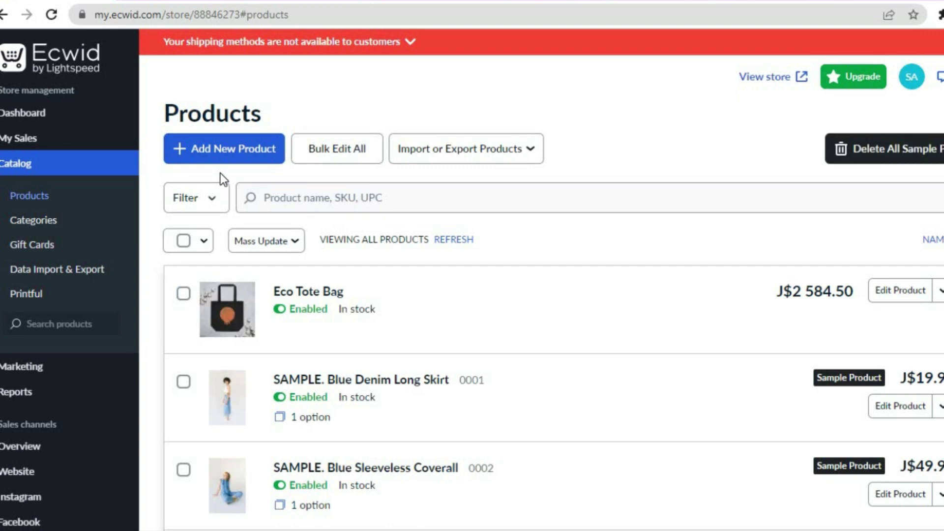
{"action": "left_click", "coordinate": [216, 148]}
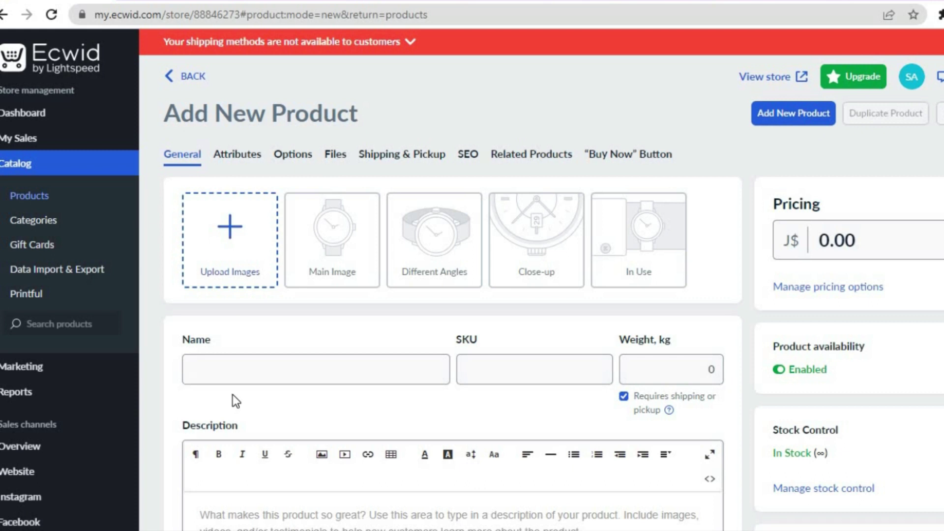
{"action": "scroll", "coordinate": [452, 295], "scroll_direction": "down", "scroll_amount": 7}
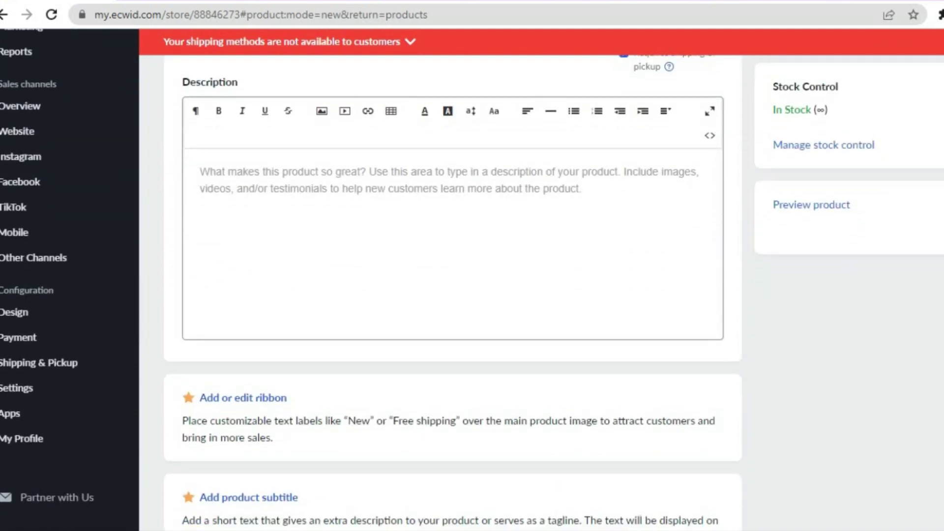
{"action": "scroll", "coordinate": [445, 40], "scroll_direction": "up", "scroll_amount": 7}
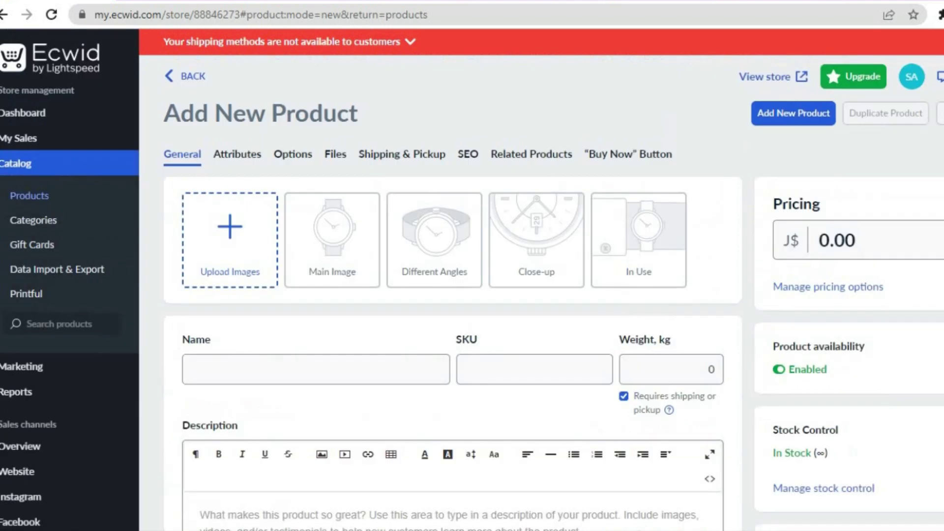
- Discard the unsaved new product and go to the App Market's recommended apps such as Printful
{"action": "left_click", "coordinate": [183, 79]}
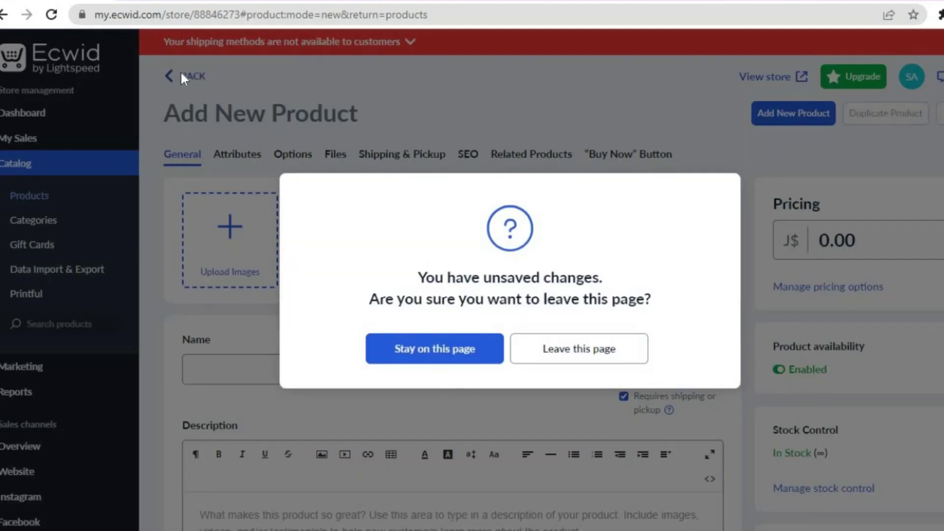
{"action": "left_click", "coordinate": [543, 350]}
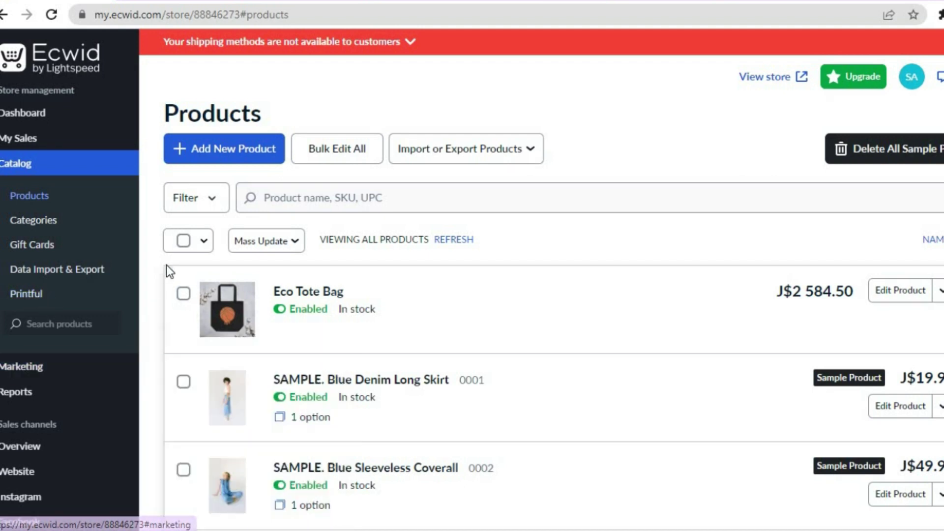
{"action": "scroll", "coordinate": [170, 275], "scroll_direction": "down", "scroll_amount": 8}
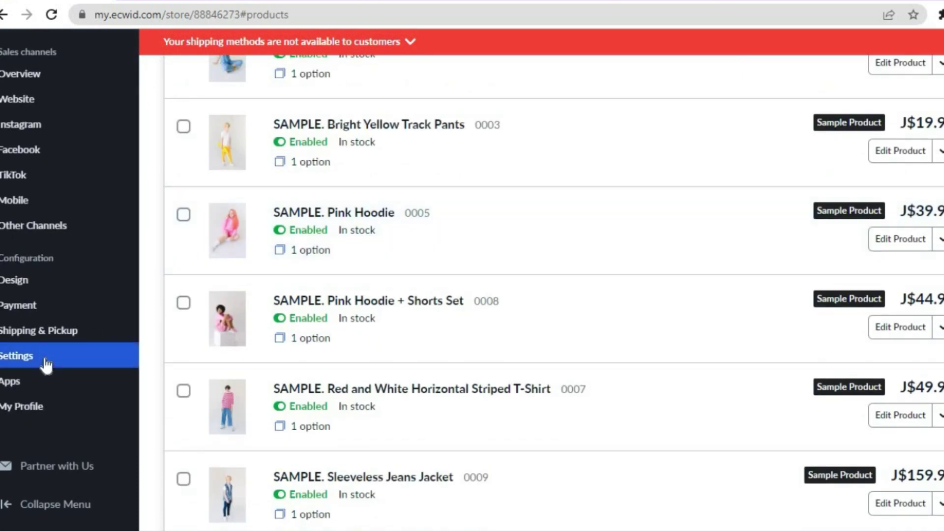
{"action": "mouse_move", "coordinate": [34, 391]}
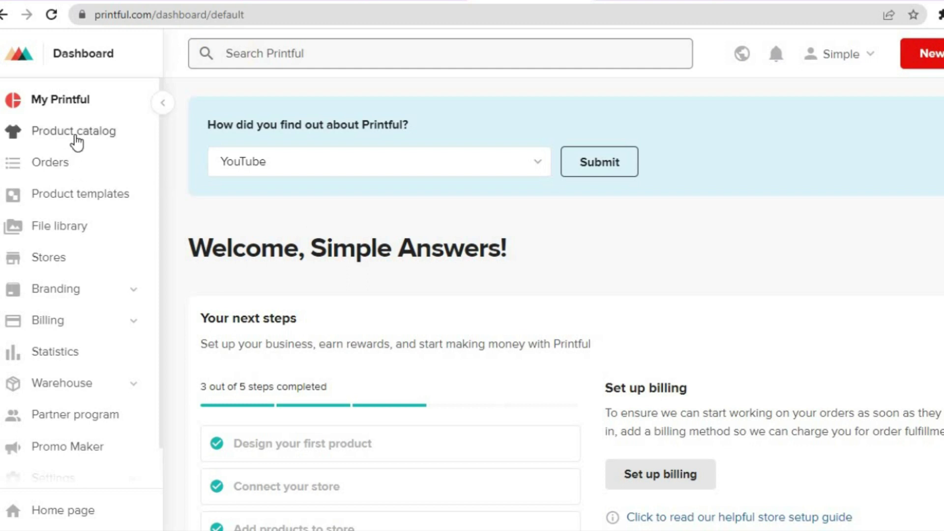
- Browse Printful's product catalog and scroll through its suggested products
{"action": "left_click", "coordinate": [76, 143]}
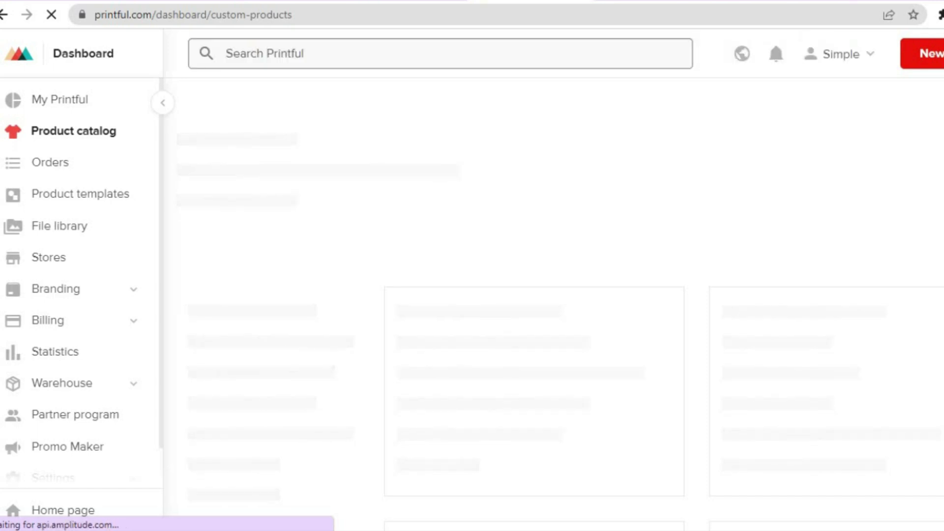
{"action": "scroll", "coordinate": [565, 324], "scroll_direction": "down", "scroll_amount": 3}
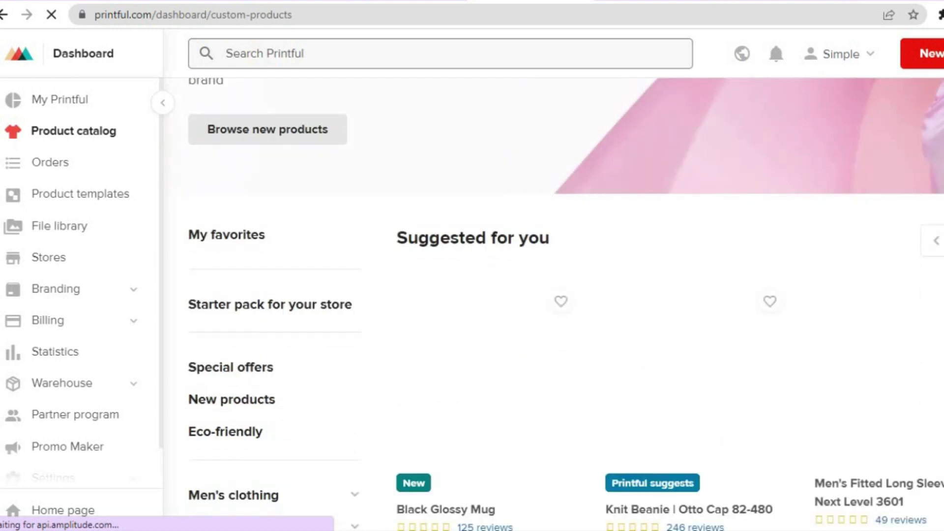
{"action": "scroll", "coordinate": [565, 305], "scroll_direction": "down", "scroll_amount": 2}
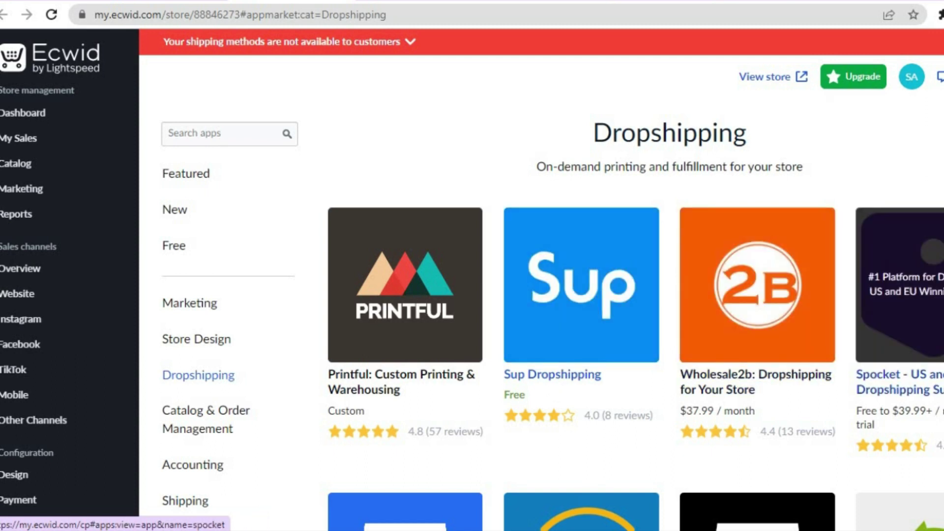
- Look over the Dropshipping apps and Sup Dropshipping's details, then return to the Products list
{"action": "scroll", "coordinate": [541, 295], "scroll_direction": "down", "scroll_amount": 3}
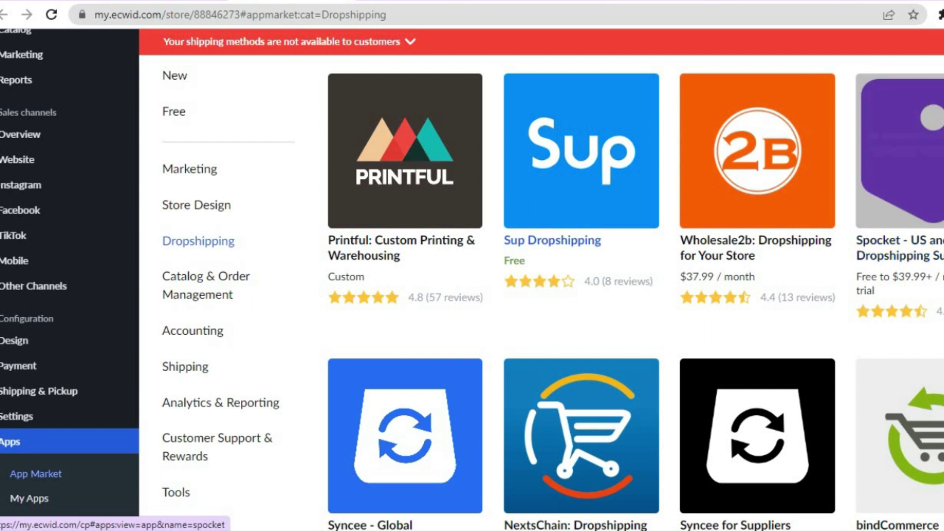
{"action": "scroll", "coordinate": [624, 261], "scroll_direction": "up", "scroll_amount": 2}
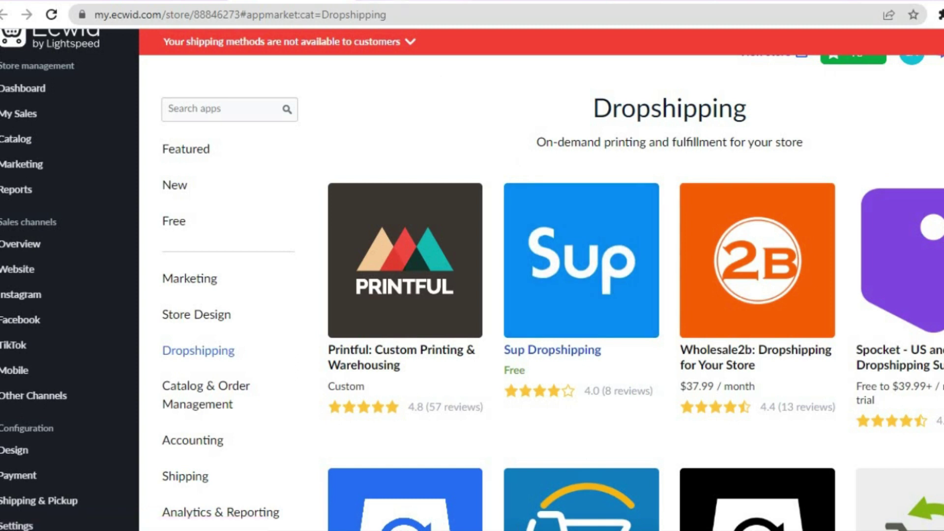
{"action": "left_click", "coordinate": [16, 138]}
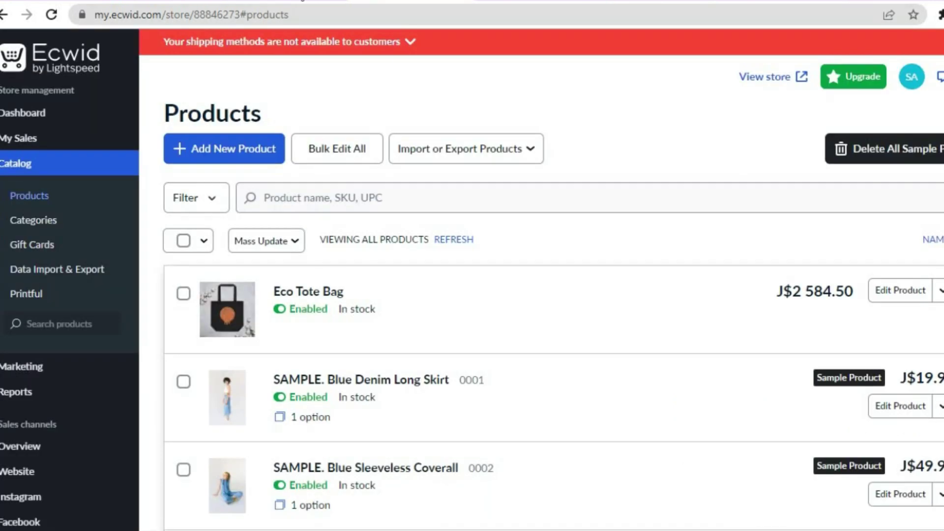
{"action": "key", "text": "alt+Left"}
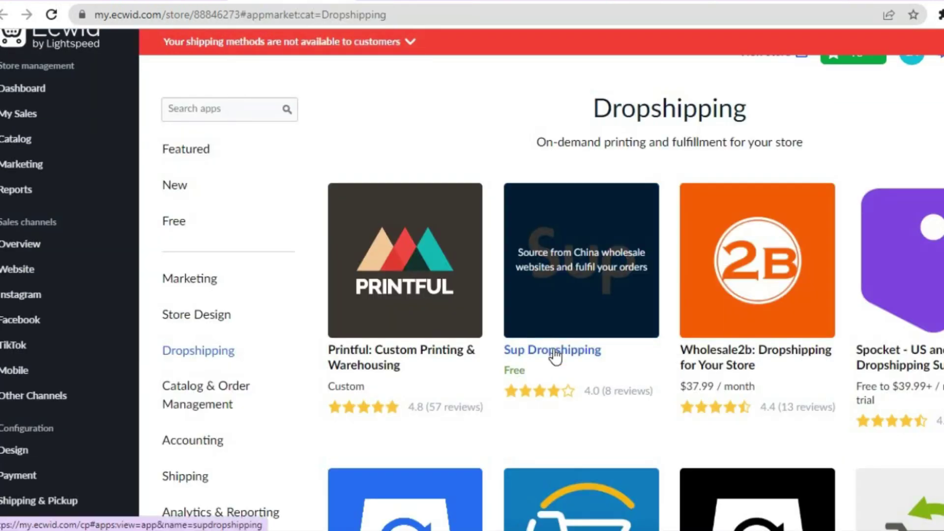
{"action": "left_click", "coordinate": [554, 350]}
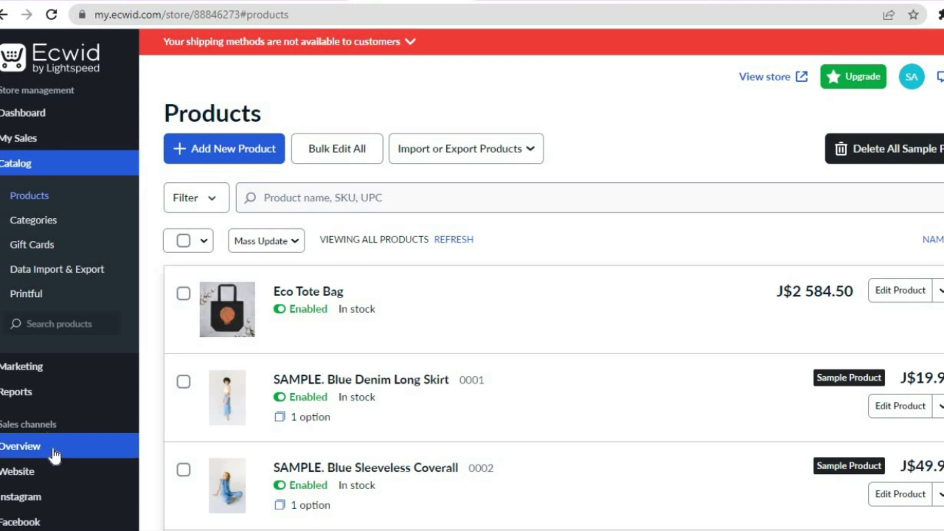
- From Website > Overview, pick a platform under 'Add your store to other sites'
{"action": "mouse_move", "coordinate": [53, 475]}
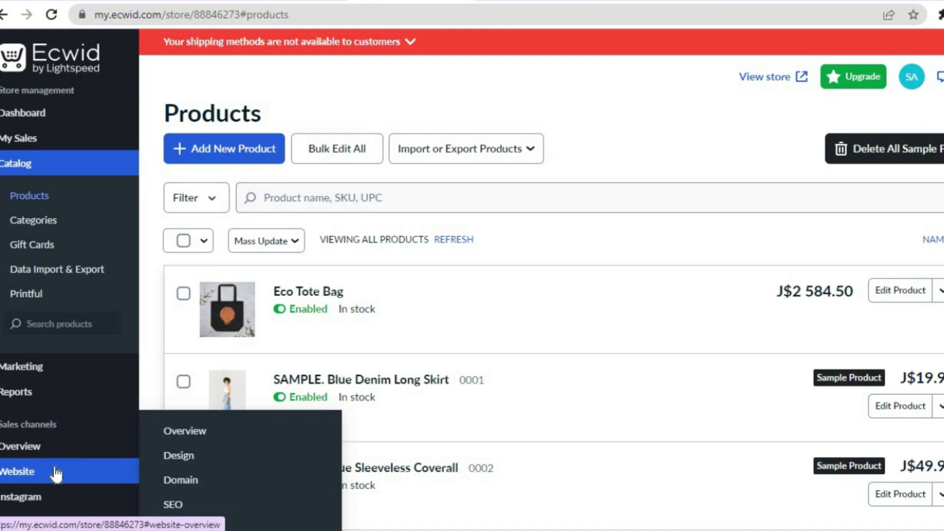
{"action": "left_click", "coordinate": [176, 432]}
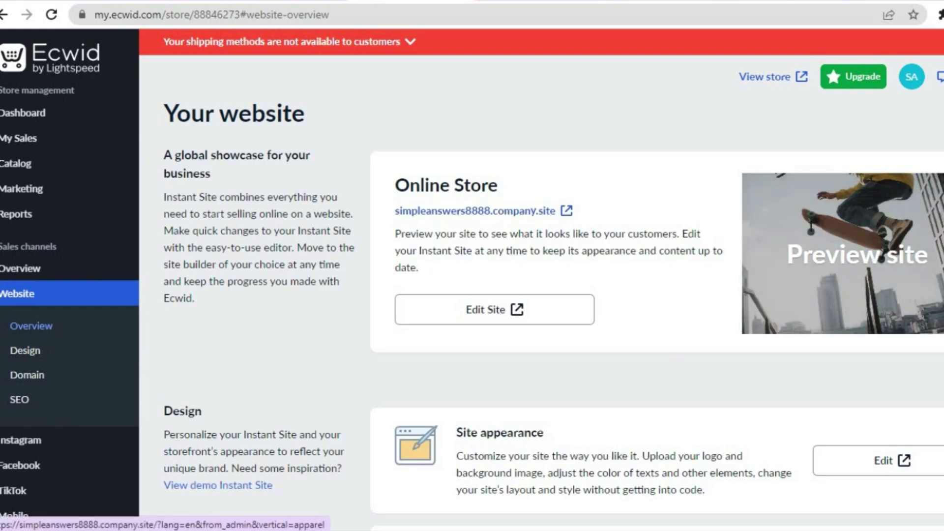
{"action": "scroll", "coordinate": [541, 295], "scroll_direction": "down", "scroll_amount": 6}
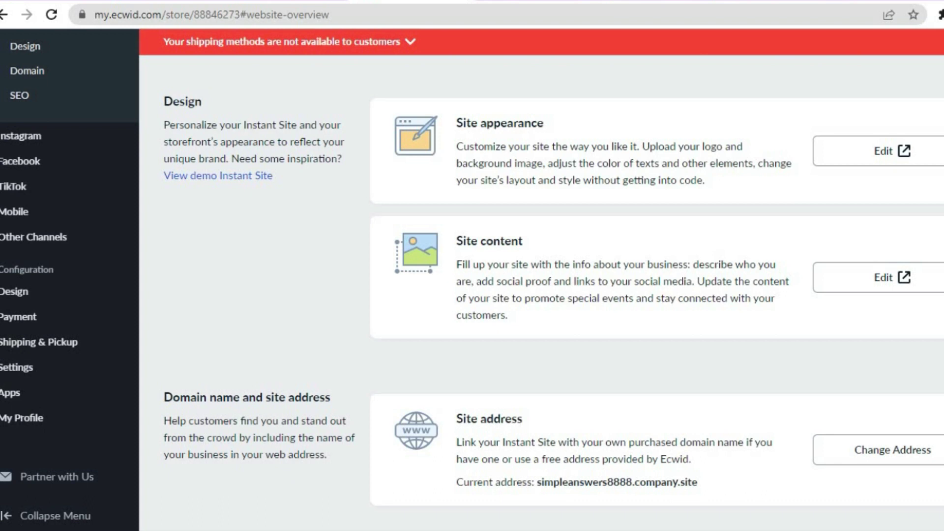
{"action": "scroll", "coordinate": [541, 295], "scroll_direction": "down", "scroll_amount": 15}
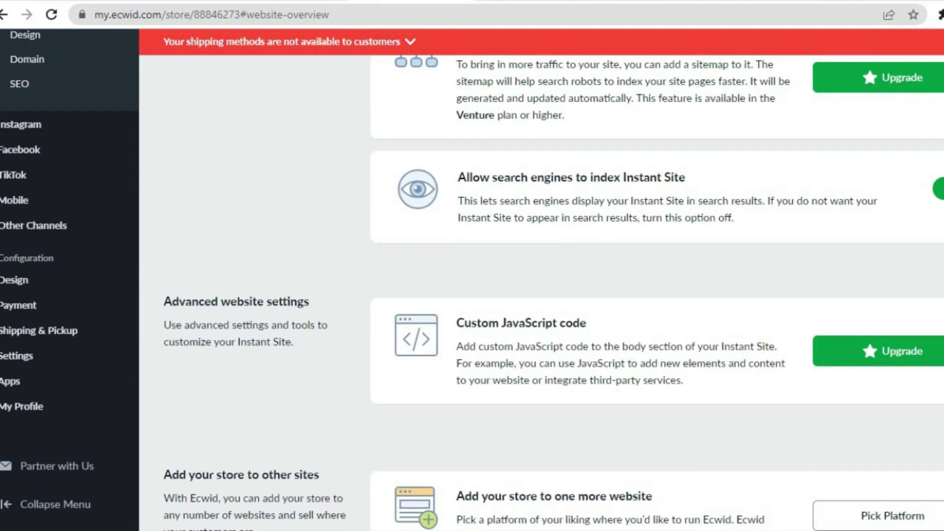
{"action": "scroll", "coordinate": [541, 295], "scroll_direction": "down", "scroll_amount": 3}
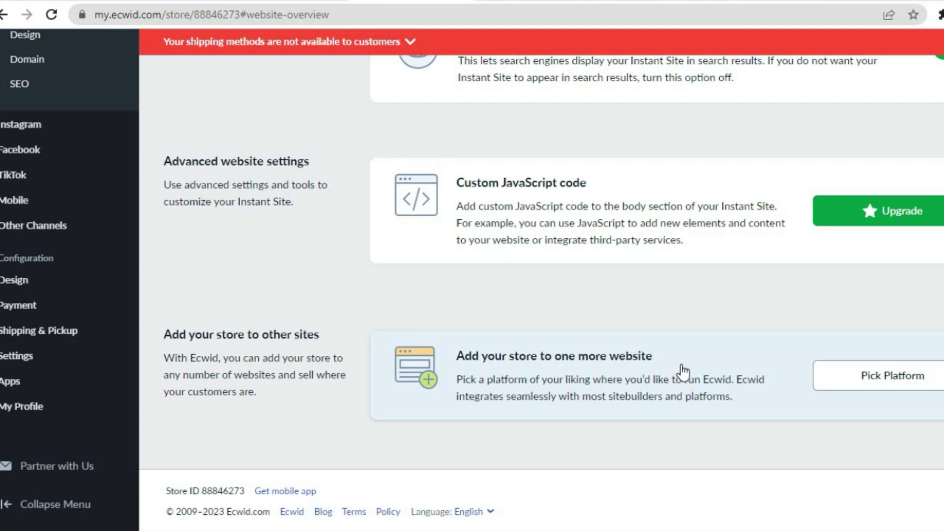
{"action": "left_click", "coordinate": [821, 380]}
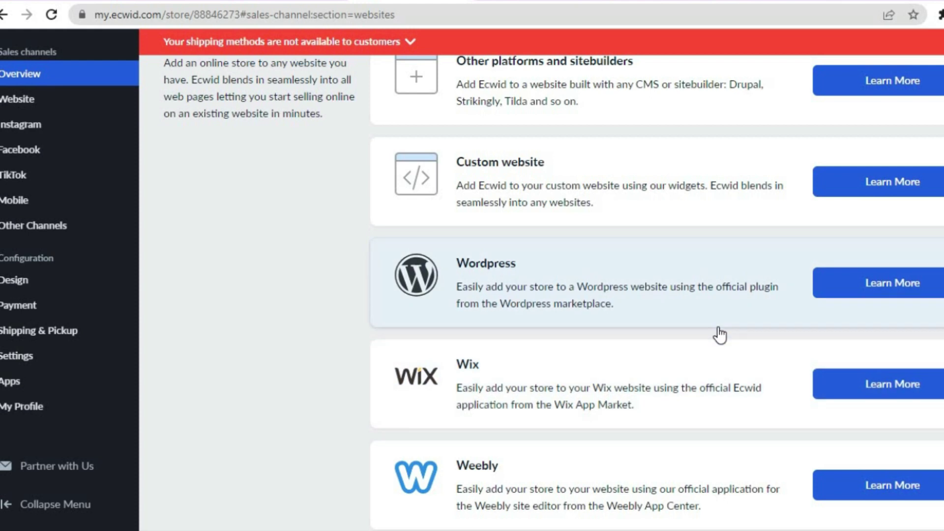
- Highlight the Custom website and WordPress descriptions, clear it, and switch to 000webhost
{"action": "left_click_drag", "start_coordinate": [718, 328], "coordinate": [709, 140]}
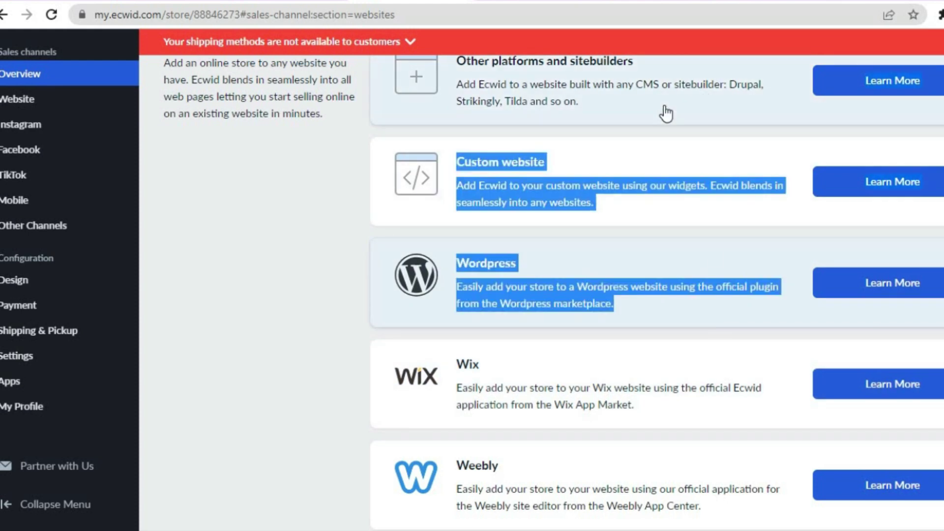
{"action": "left_click", "coordinate": [244, 210]}
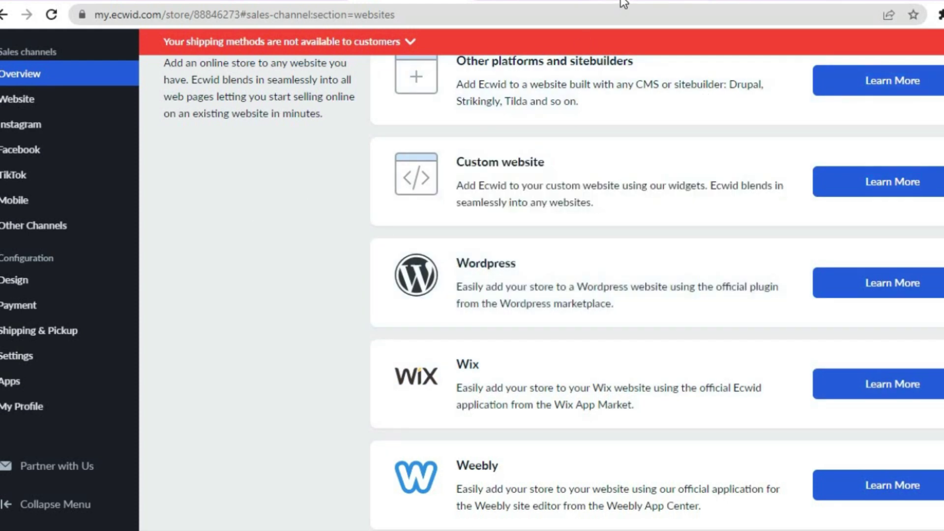
{"action": "left_click", "coordinate": [623, 4]}
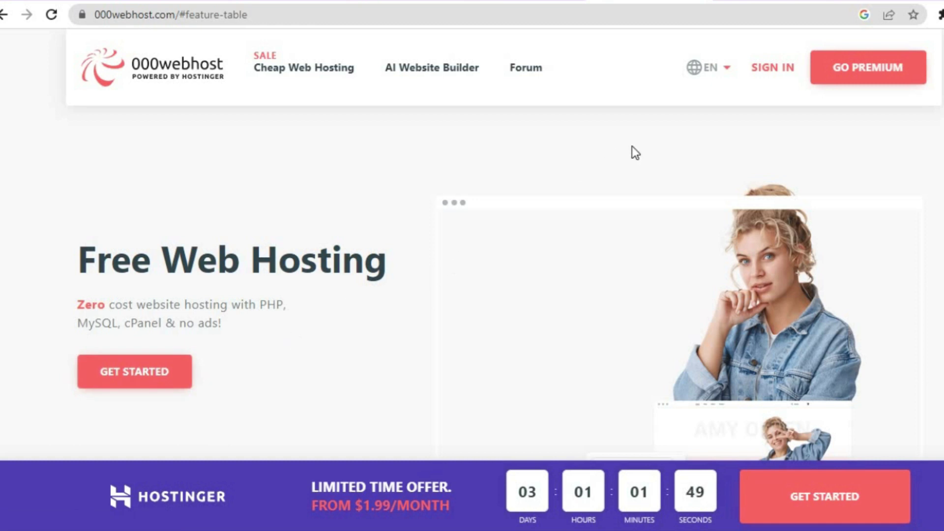
- Start a new 000webhost website with a password and mark it as a WordPress site
{"action": "left_click", "coordinate": [727, 1]}
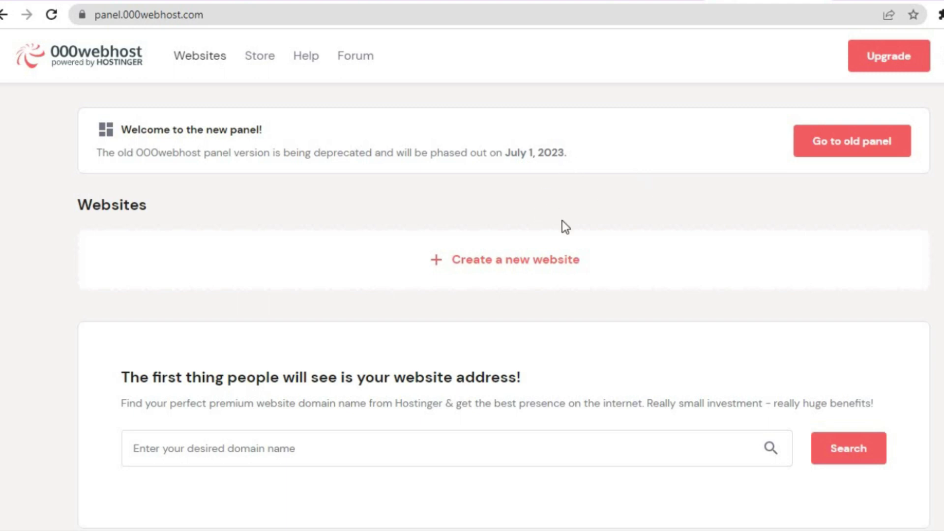
{"action": "left_click", "coordinate": [531, 261]}
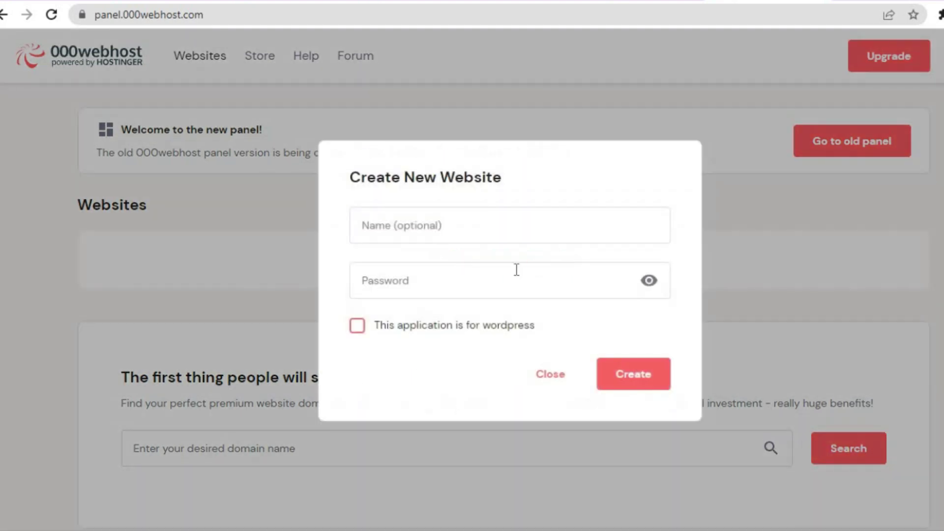
{"action": "left_click", "coordinate": [472, 280]}
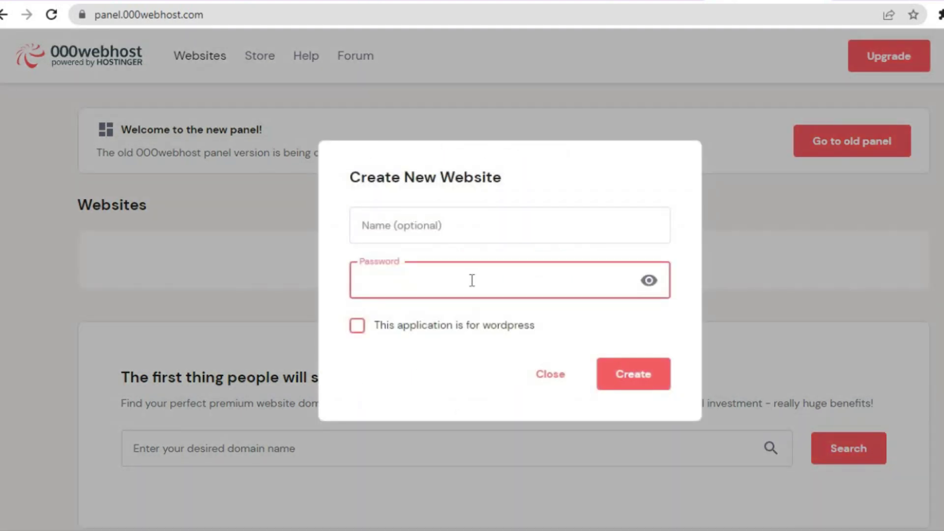
{"action": "type", "text": "pass"}
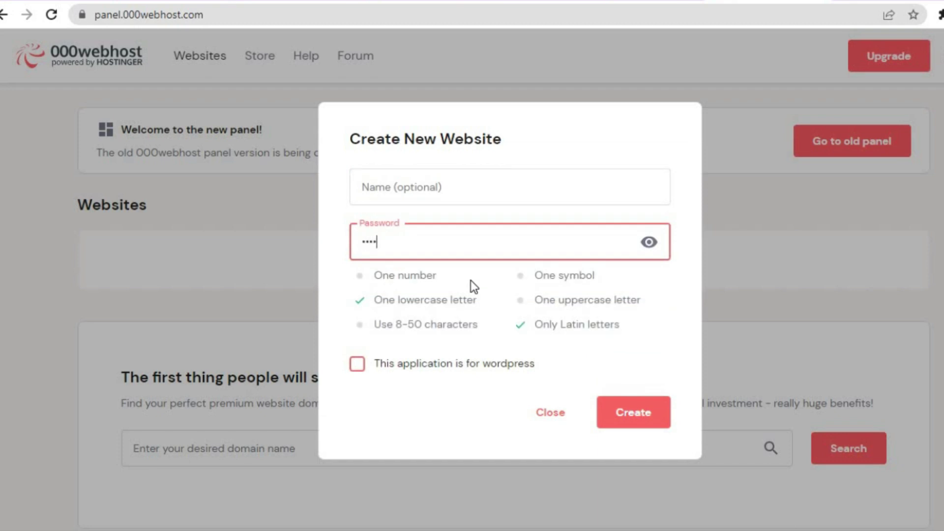
{"action": "type", "text": "word12@A"}
{"action": "left_click", "coordinate": [374, 367]}
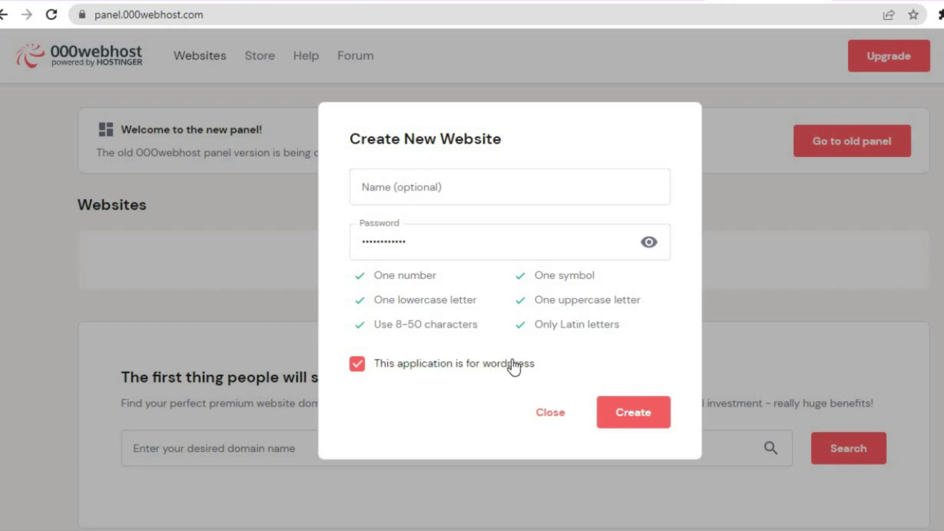
- Name the website 'test', then rename it 'test8' after the name-taken warning
{"action": "left_click", "coordinate": [492, 190]}
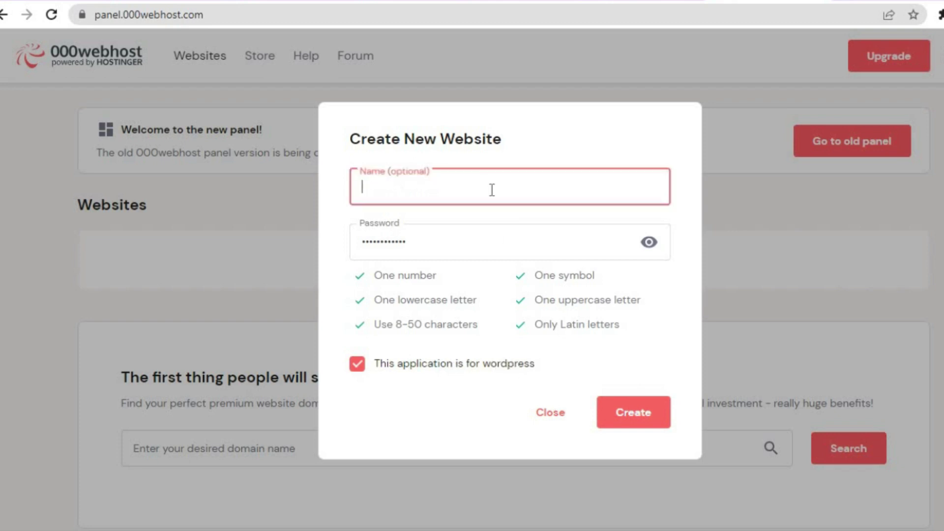
{"action": "type", "text": "test"}
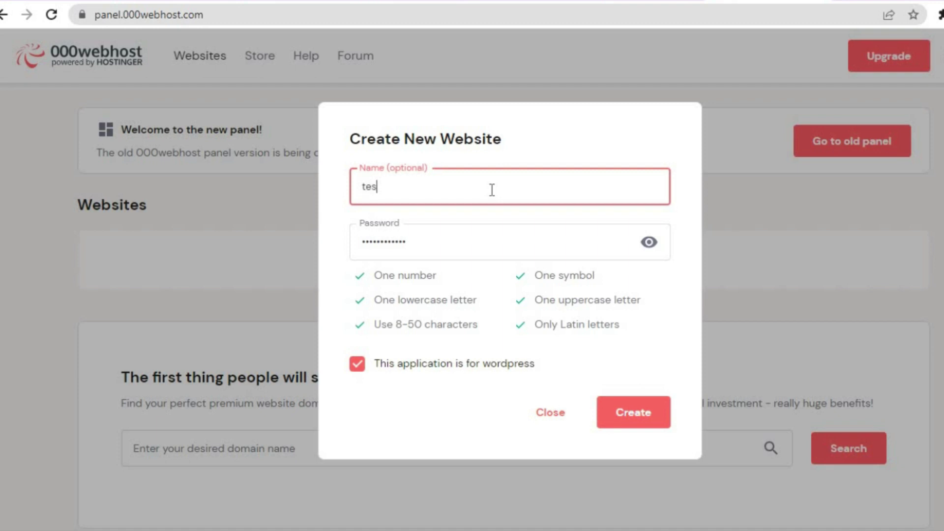
{"action": "left_click", "coordinate": [623, 412]}
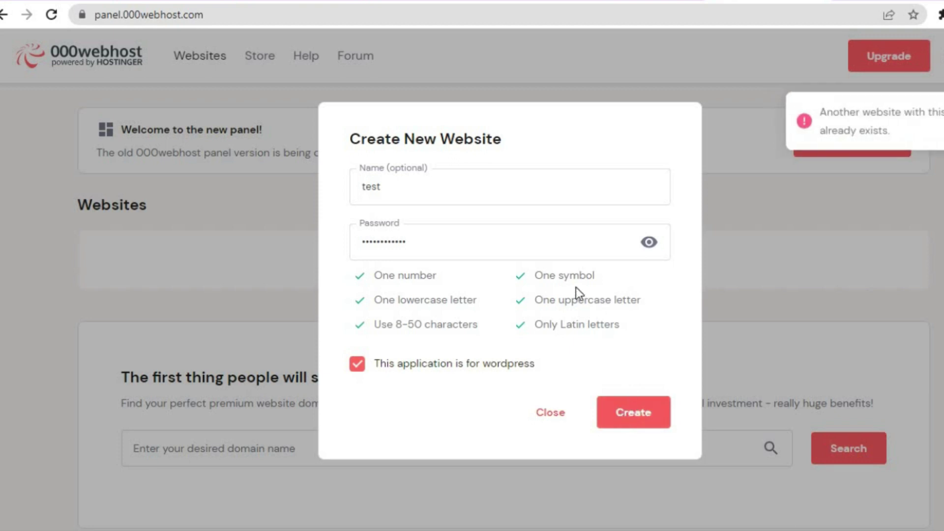
{"action": "left_click", "coordinate": [907, 148]}
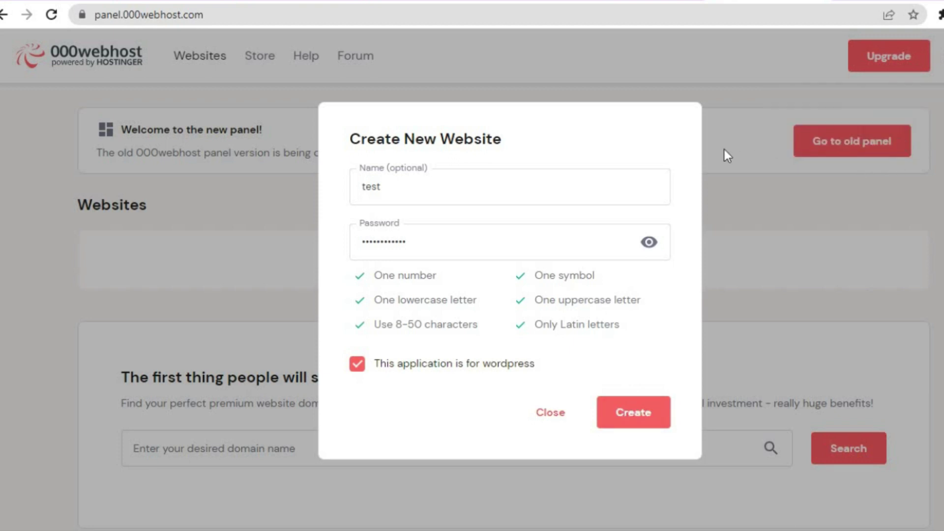
{"action": "left_click", "coordinate": [486, 192]}
{"action": "type", "text": "8"}
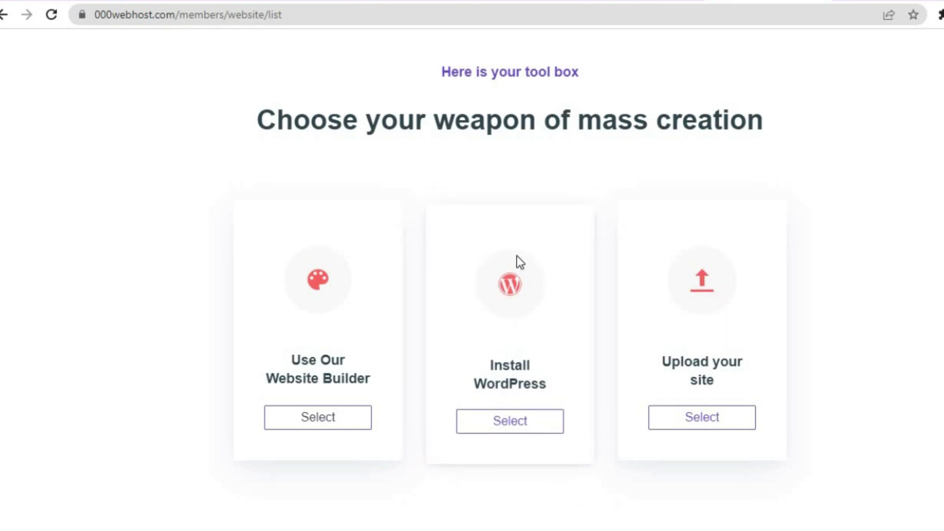
- Install WordPress on the new site with an admin username and password
{"action": "left_click", "coordinate": [509, 428]}
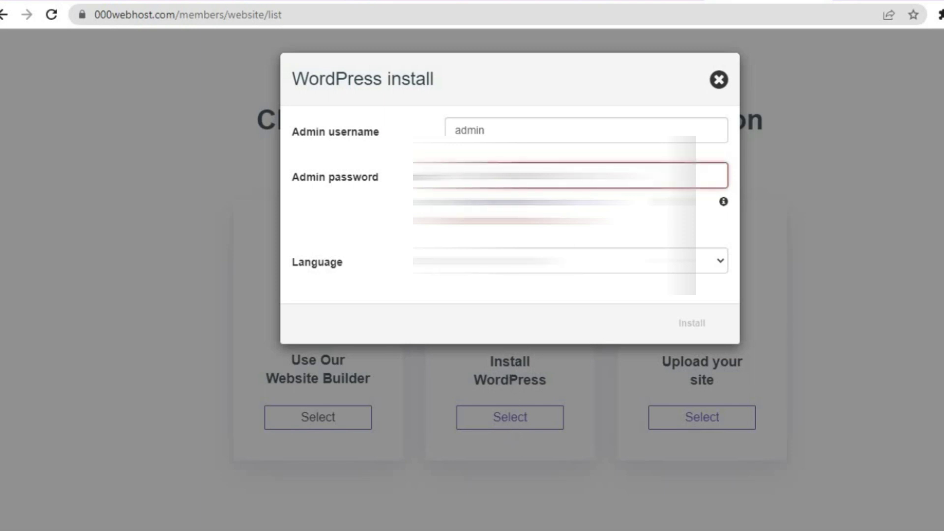
{"action": "key", "text": "BackSpace"}
{"action": "key", "text": "BackSpace"}
{"action": "key", "text": "BackSpace"}
{"action": "key", "text": "BackSpace"}
{"action": "key", "text": "BackSpace"}
{"action": "key", "text": "BackSpace"}
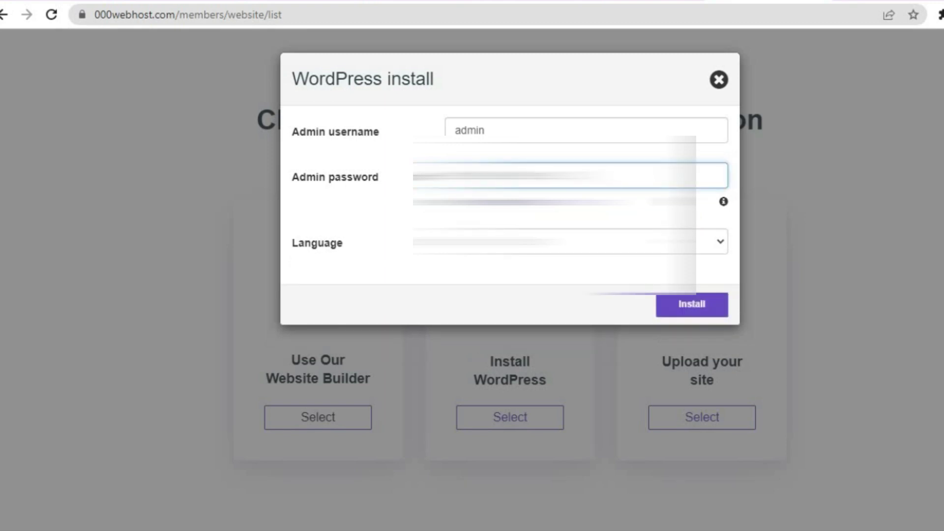
{"action": "left_click", "coordinate": [701, 302]}
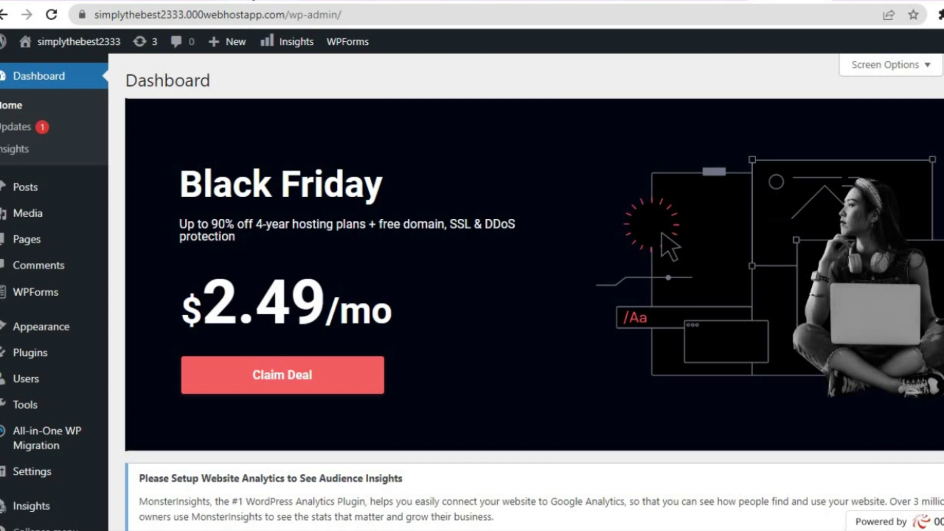
- Read Ecwid's Sell on WordPress instructions and go to the plugin's wordpress.org page
{"action": "left_click", "coordinate": [276, 1]}
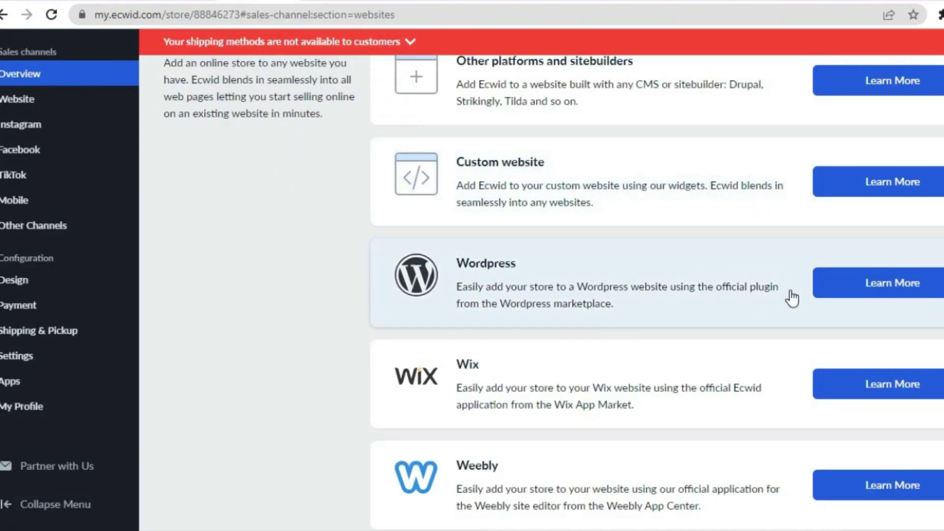
{"action": "left_click", "coordinate": [792, 293]}
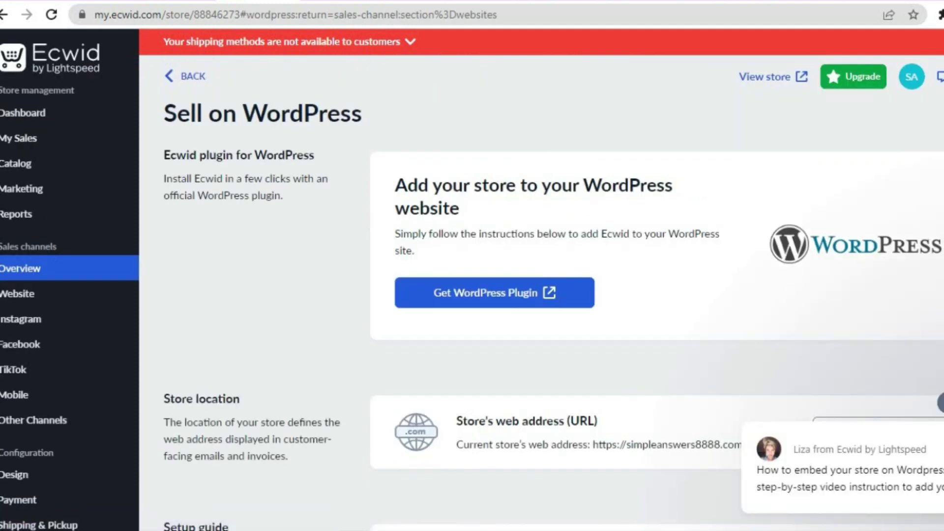
{"action": "scroll", "coordinate": [472, 279], "scroll_direction": "down", "scroll_amount": 2}
{"action": "scroll", "coordinate": [472, 279], "scroll_direction": "down", "scroll_amount": 1}
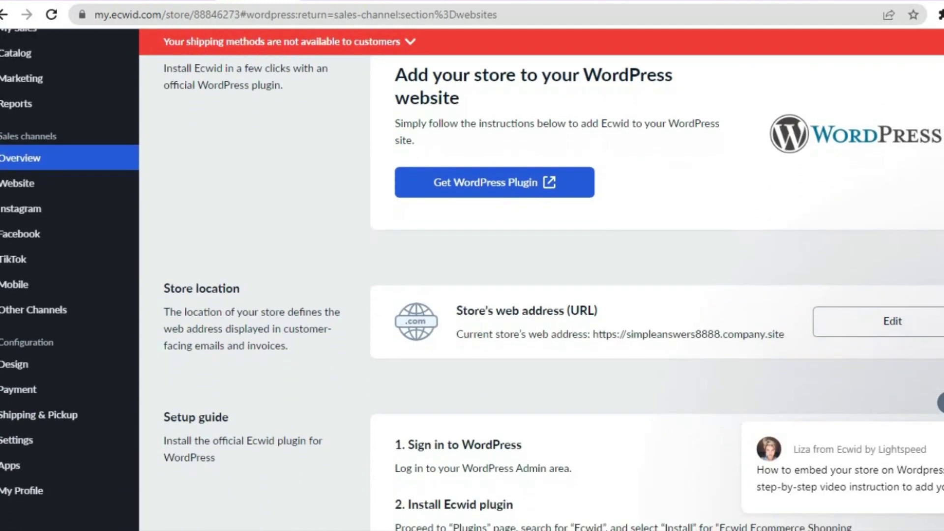
{"action": "scroll", "coordinate": [472, 279], "scroll_direction": "down", "scroll_amount": 5}
{"action": "scroll", "coordinate": [472, 279], "scroll_direction": "up", "scroll_amount": 4}
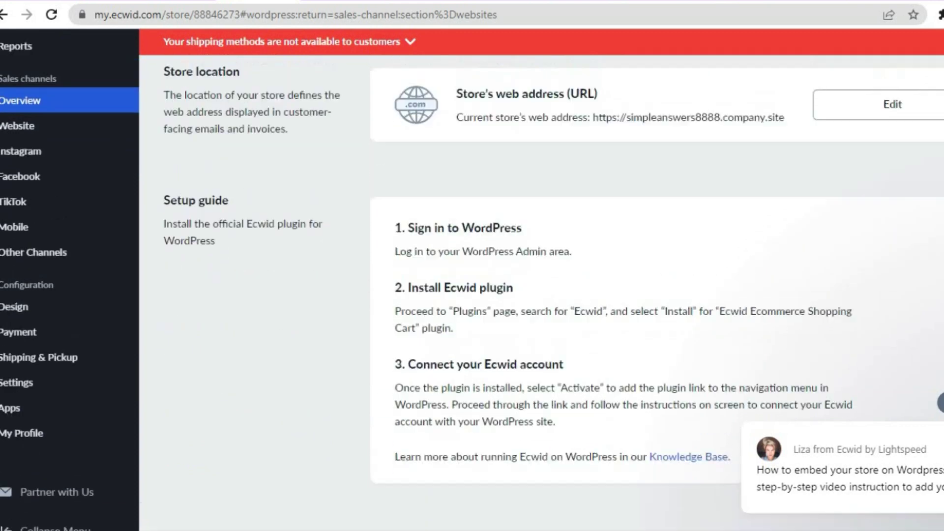
{"action": "scroll", "coordinate": [600, 297], "scroll_direction": "up", "scroll_amount": 1}
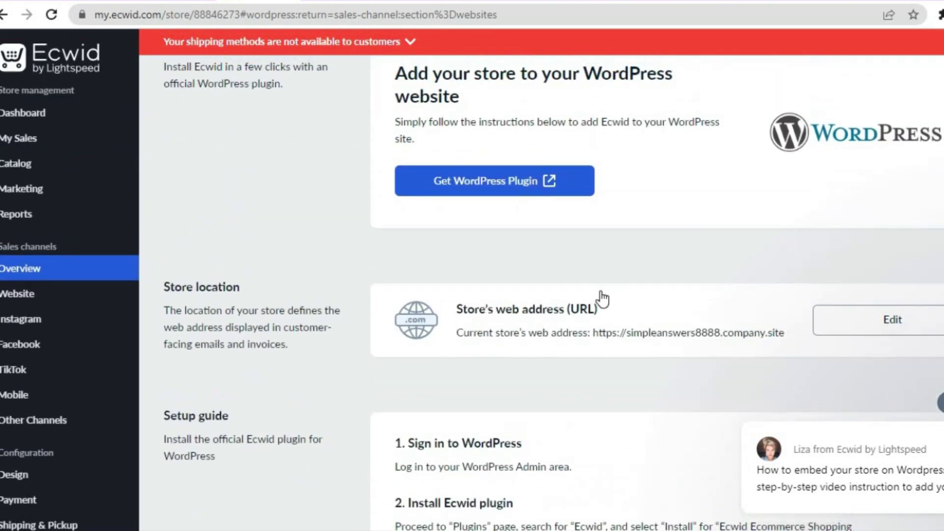
{"action": "left_click", "coordinate": [526, 181]}
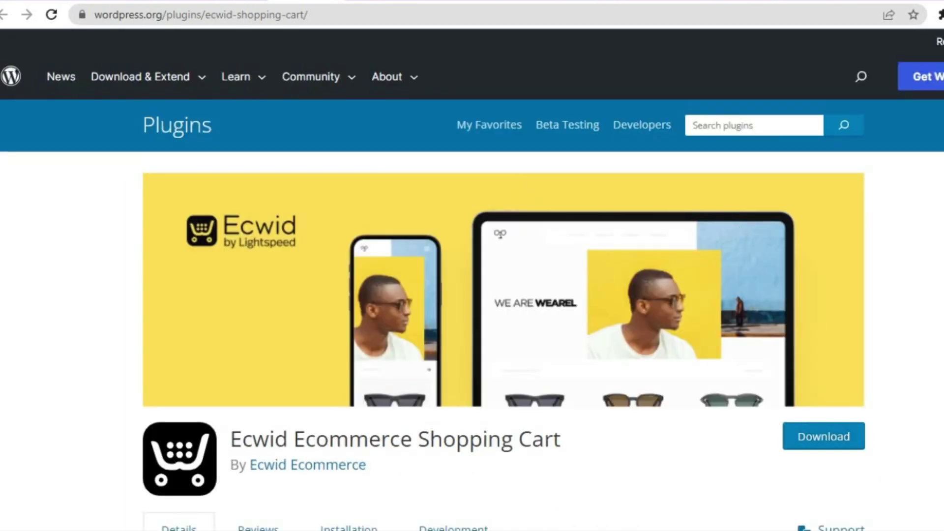
- Download the Ecwid Ecommerce Shopping Cart plugin zip and return to the wp-admin dashboard
{"action": "left_click", "coordinate": [847, 442]}
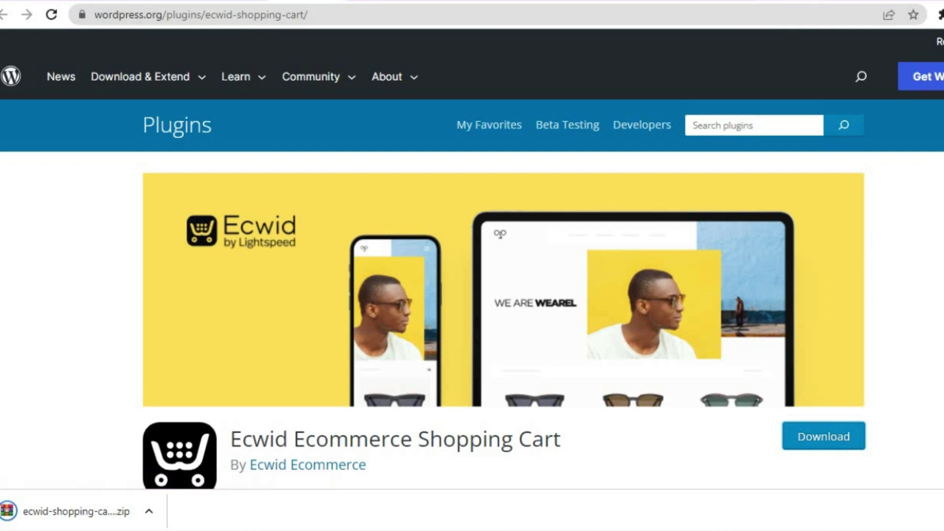
{"action": "key", "text": "ctrl+Tab"}
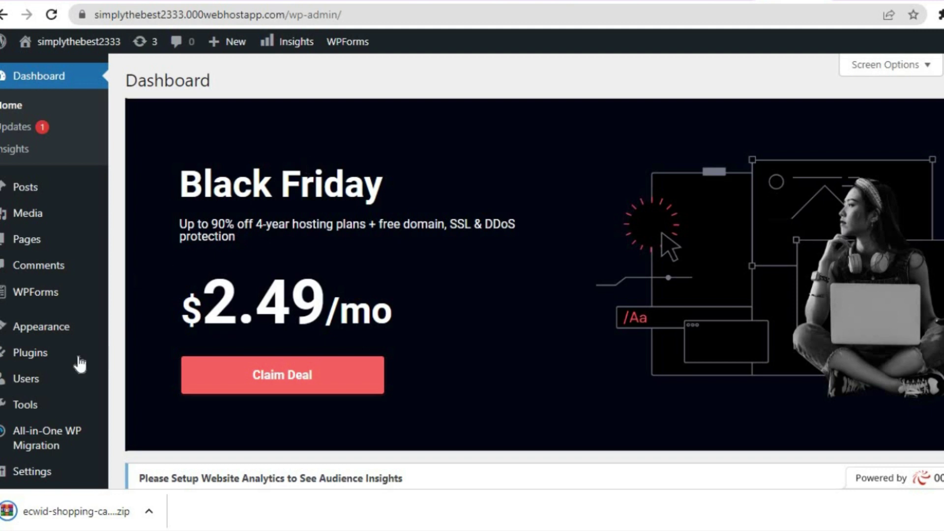
- Go to Plugins > Add New and bring up the Upload Plugin zip panel
{"action": "mouse_move", "coordinate": [69, 363]}
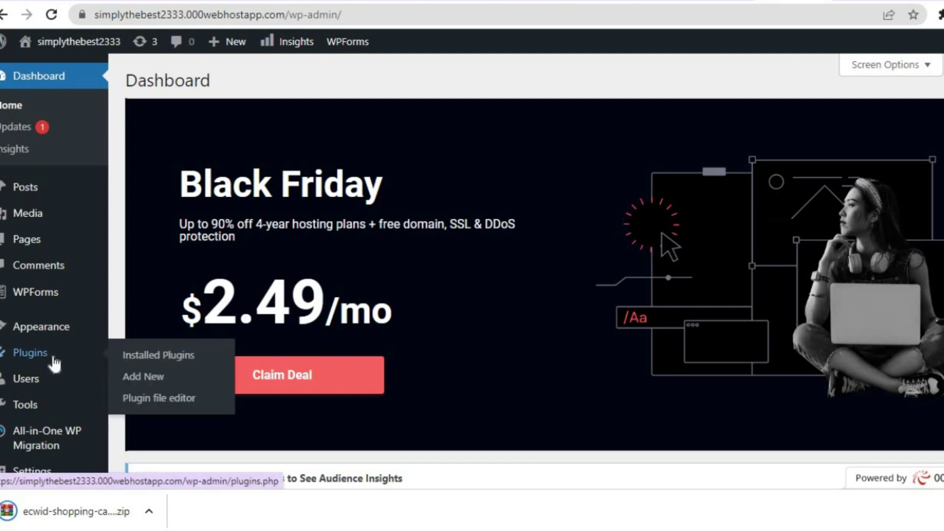
{"action": "left_click", "coordinate": [134, 382]}
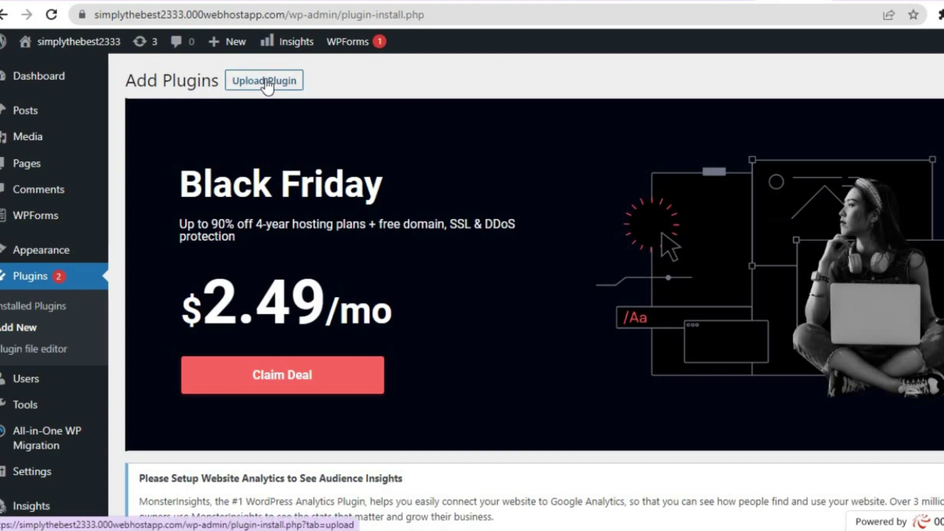
{"action": "left_click", "coordinate": [267, 85]}
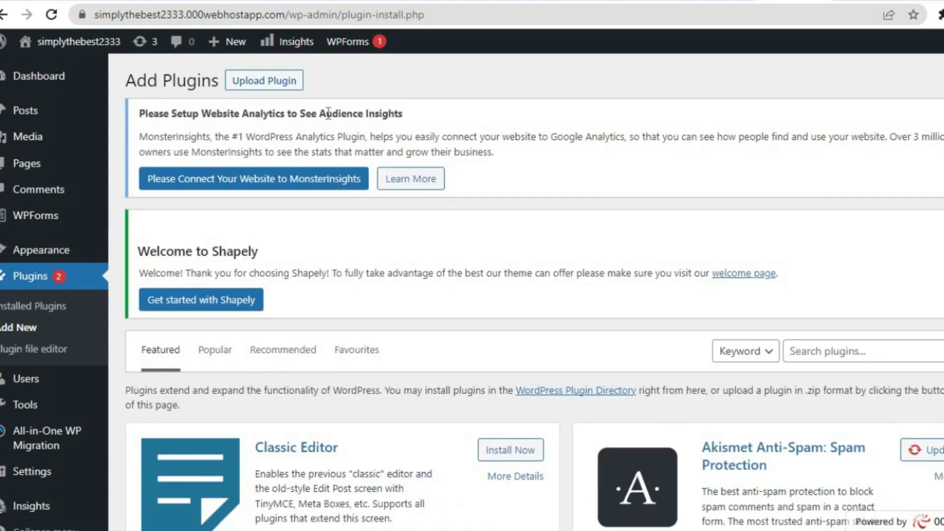
{"action": "left_click", "coordinate": [265, 81]}
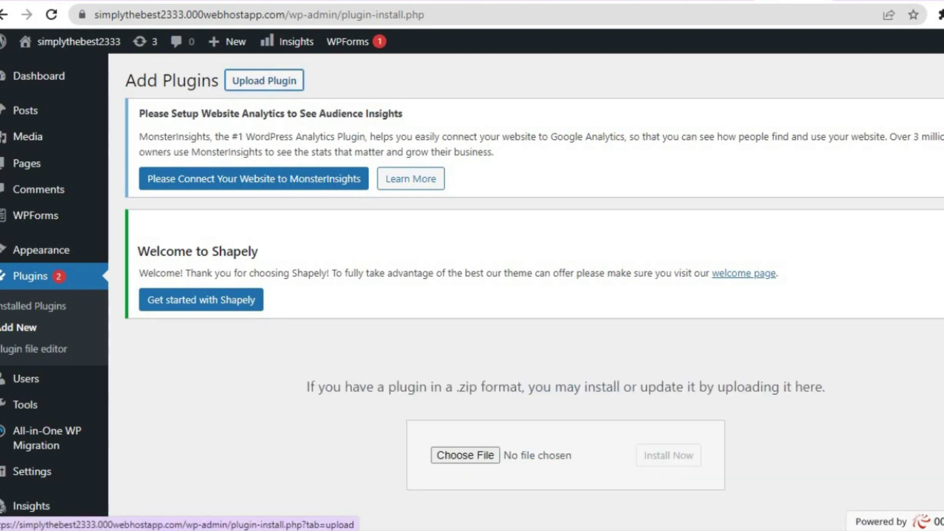
- Install ecwid-shopping-cart.6.12.2.zip through the upload form and activate the Ecwid plugin
{"action": "scroll", "coordinate": [534, 295], "scroll_direction": "down", "scroll_amount": 5}
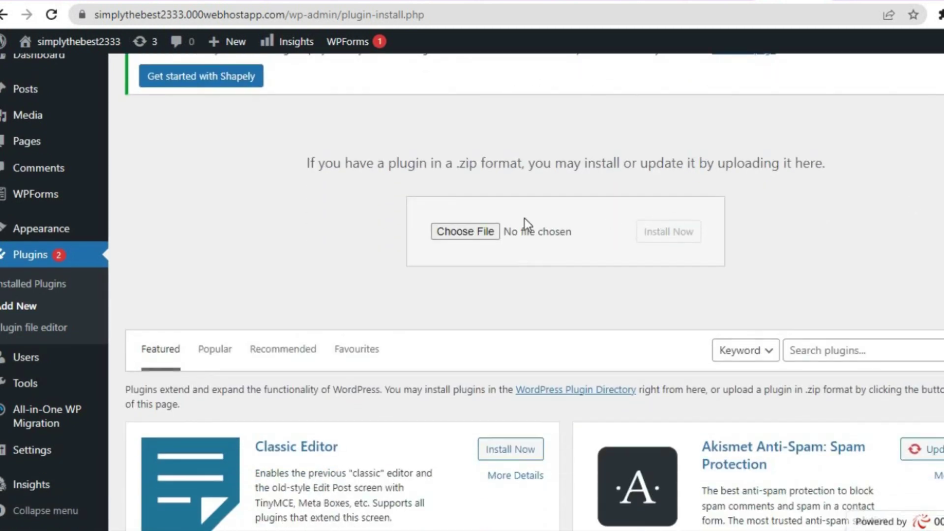
{"action": "left_click", "coordinate": [489, 230]}
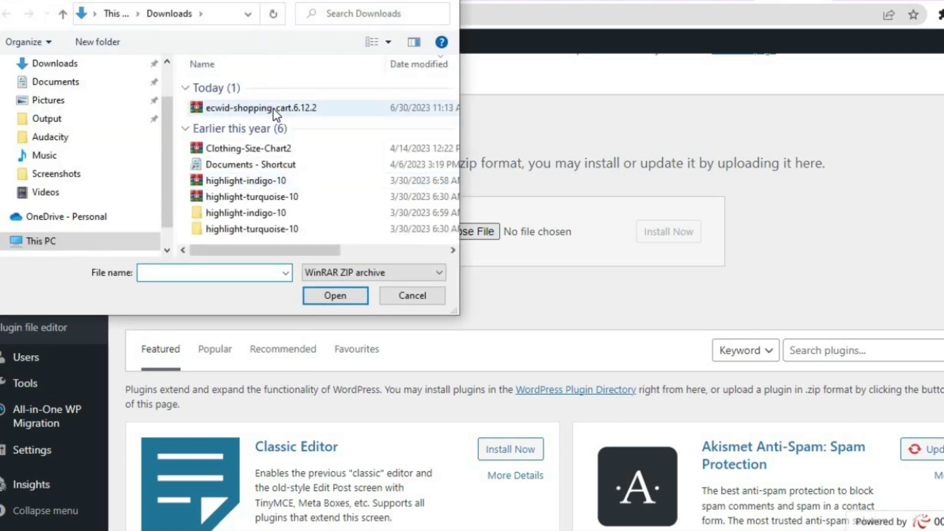
{"action": "left_click", "coordinate": [273, 108]}
{"action": "left_click", "coordinate": [343, 296]}
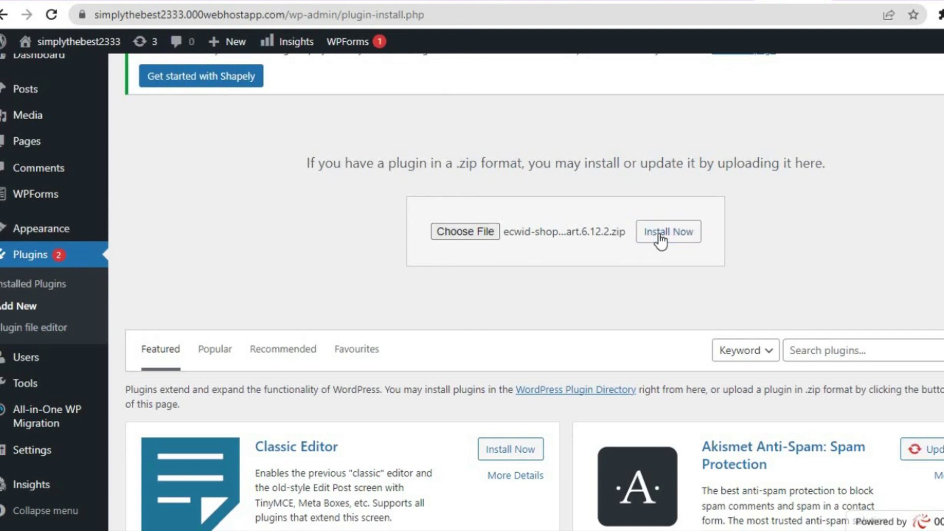
{"action": "left_click", "coordinate": [660, 240]}
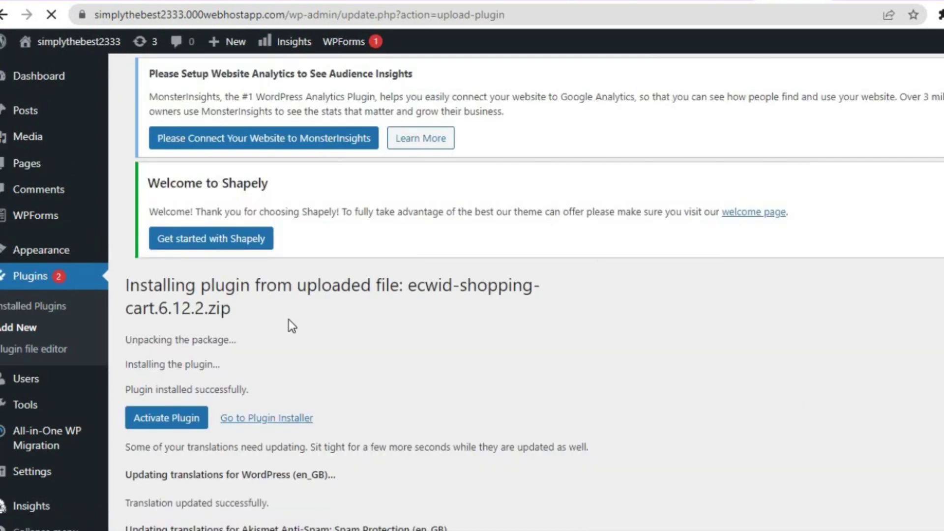
{"action": "left_click", "coordinate": [165, 419]}
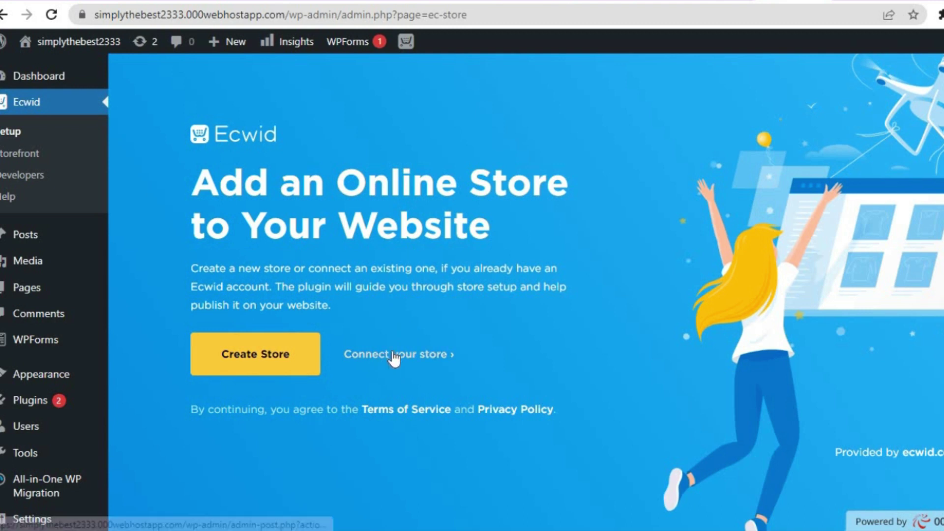
- Connect the existing Ecwid store and accept the authorization request for the WordPress site
{"action": "left_click", "coordinate": [393, 363]}
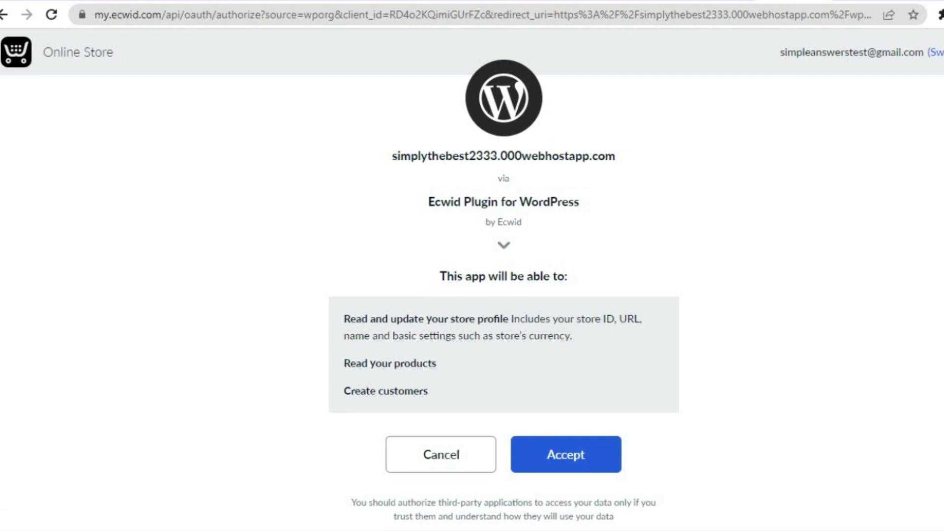
{"action": "scroll", "coordinate": [472, 273], "scroll_direction": "down", "scroll_amount": 1}
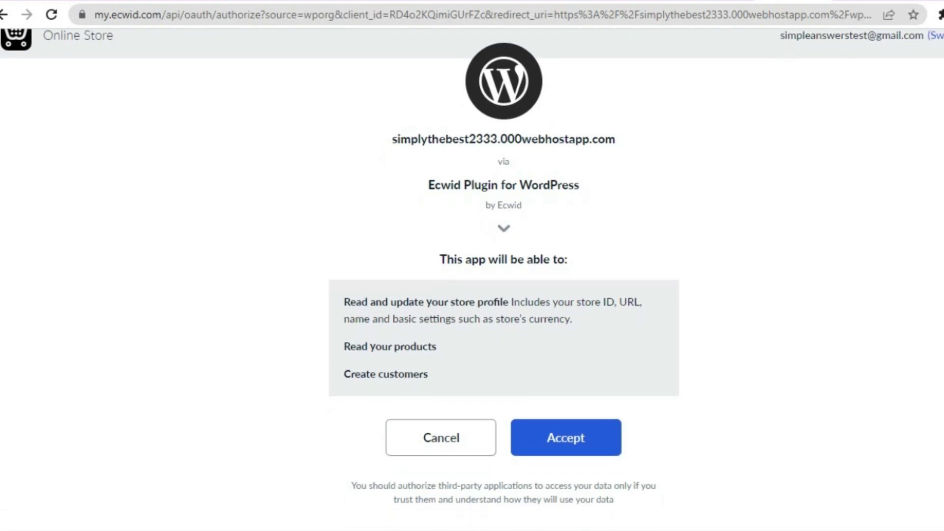
{"action": "left_click", "coordinate": [569, 428]}
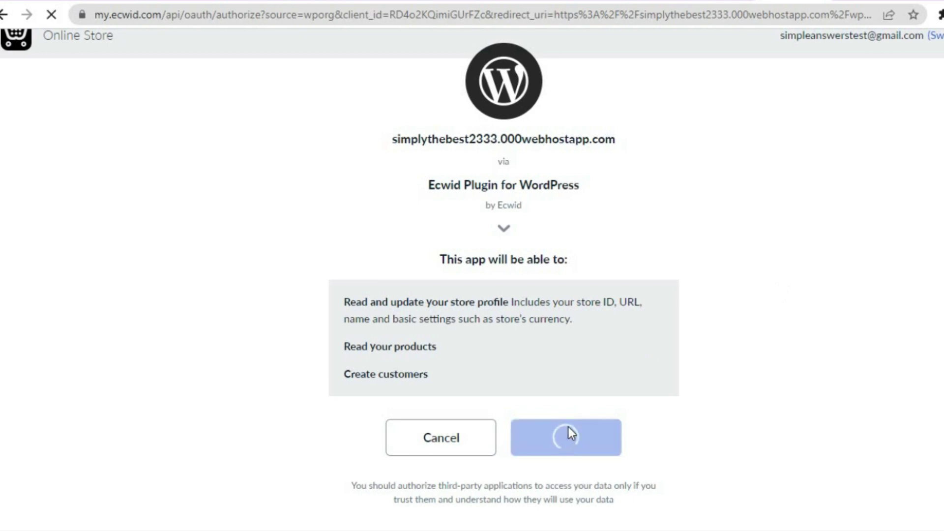